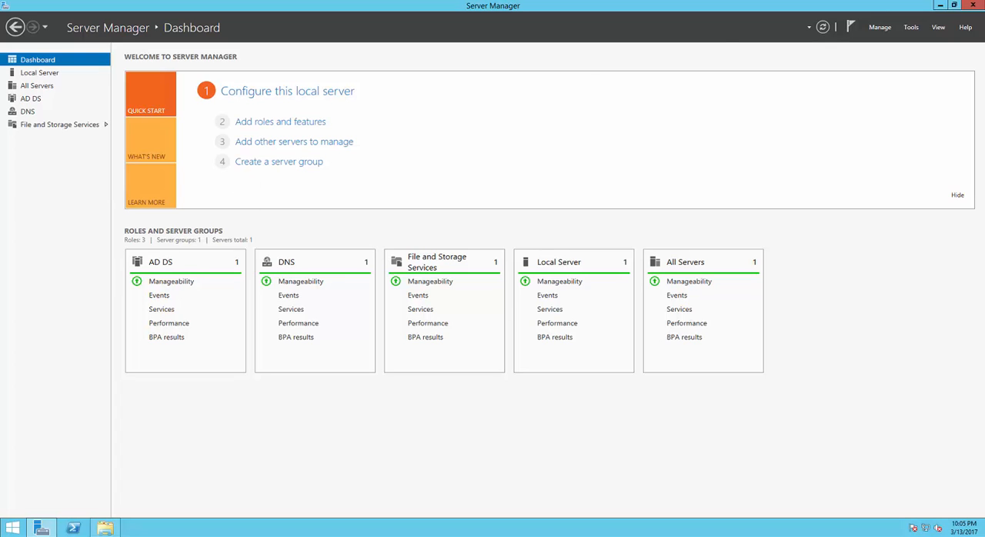
Step: Check in the Add Roles and Features Wizard whether Work Folders is installed under File and iSCSI Services, then cancel the wizard
click(879, 28)
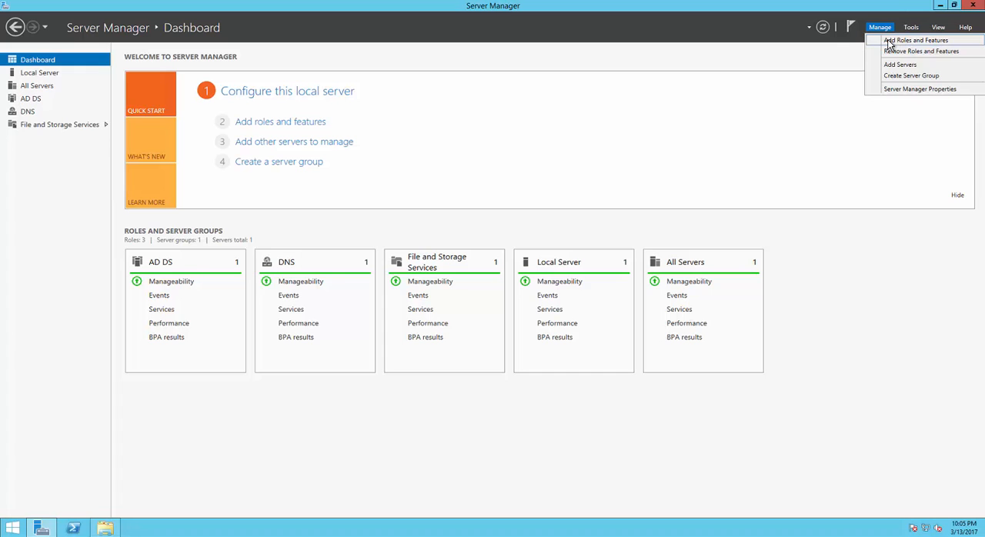
click(889, 41)
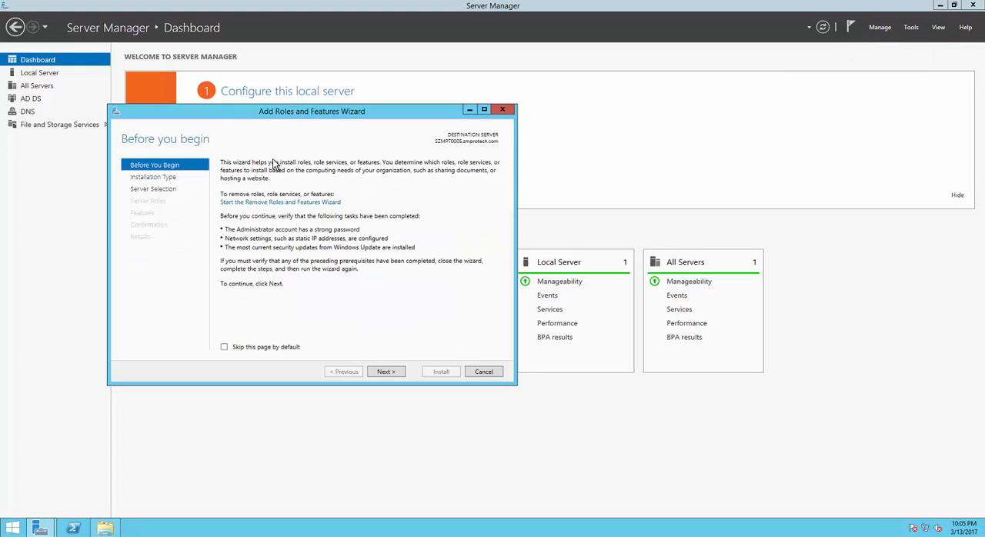
click(388, 372)
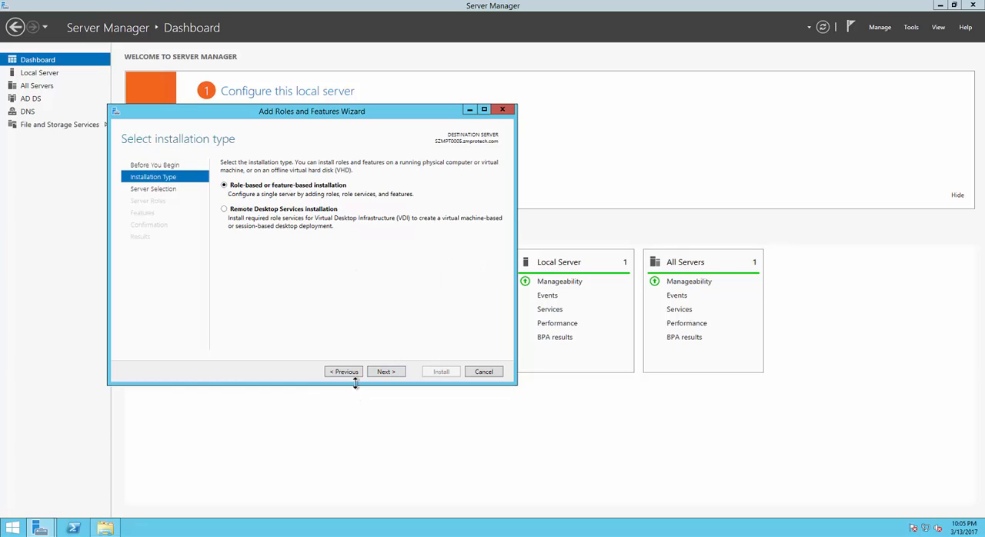
click(385, 372)
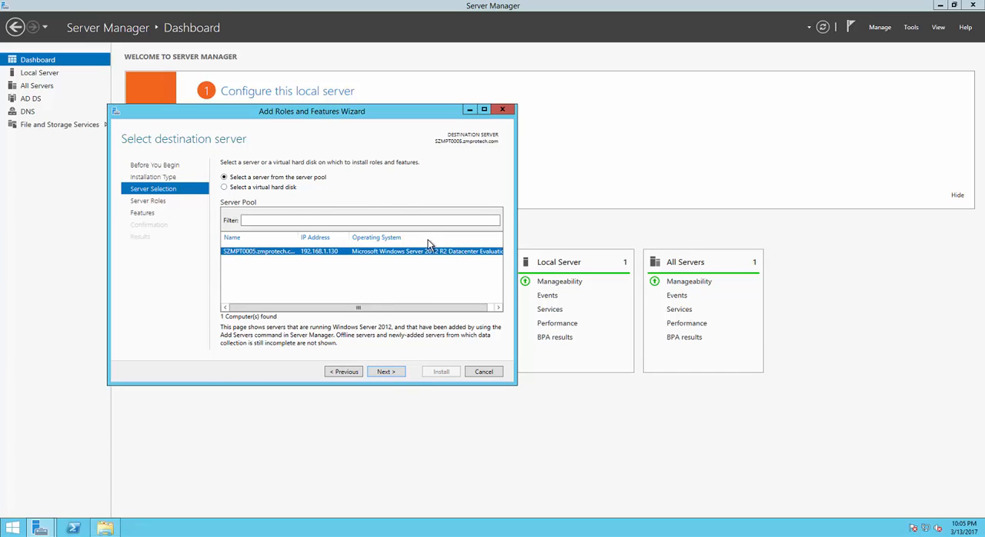
click(388, 373)
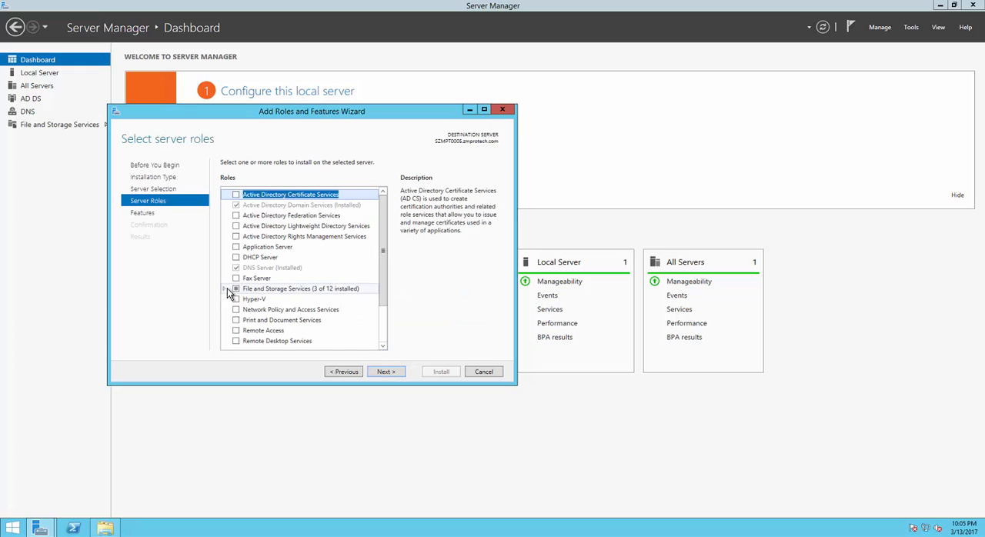
click(227, 287)
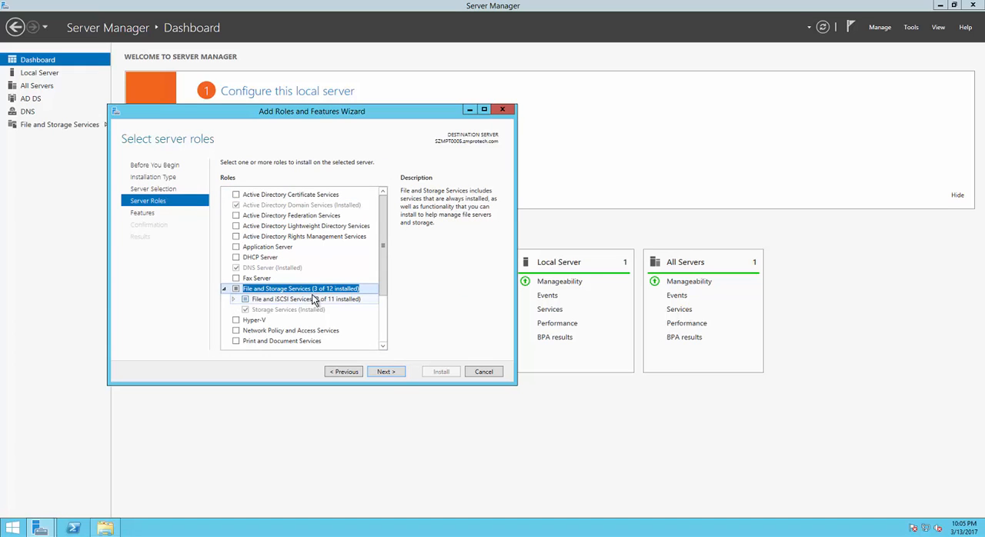
click(234, 299)
scroll(285, 331, down, 2)
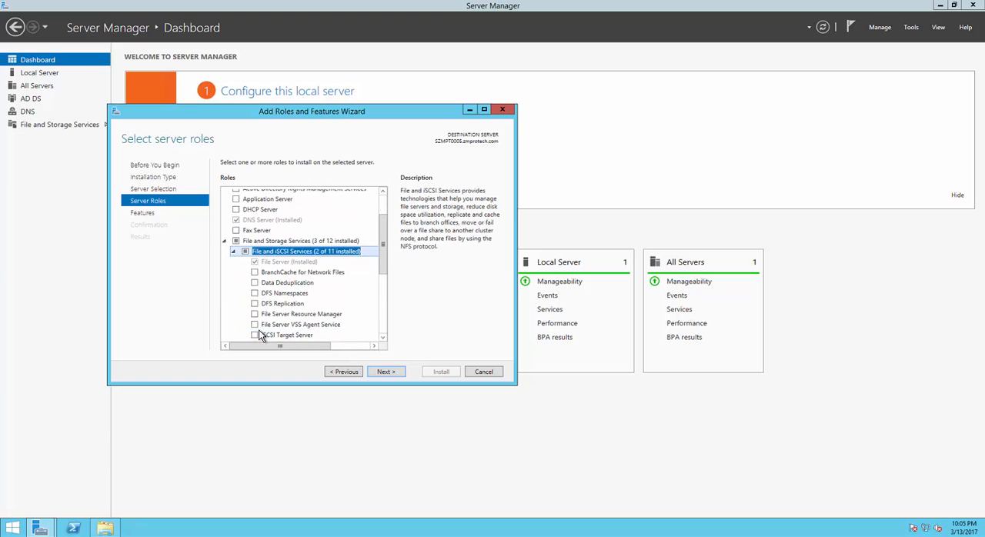
scroll(269, 331, down, 1)
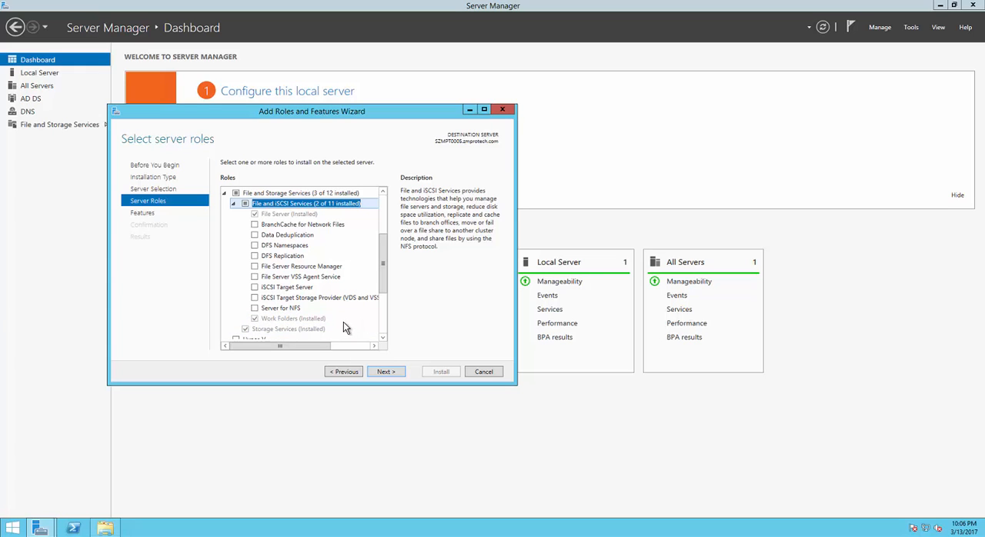
click(483, 371)
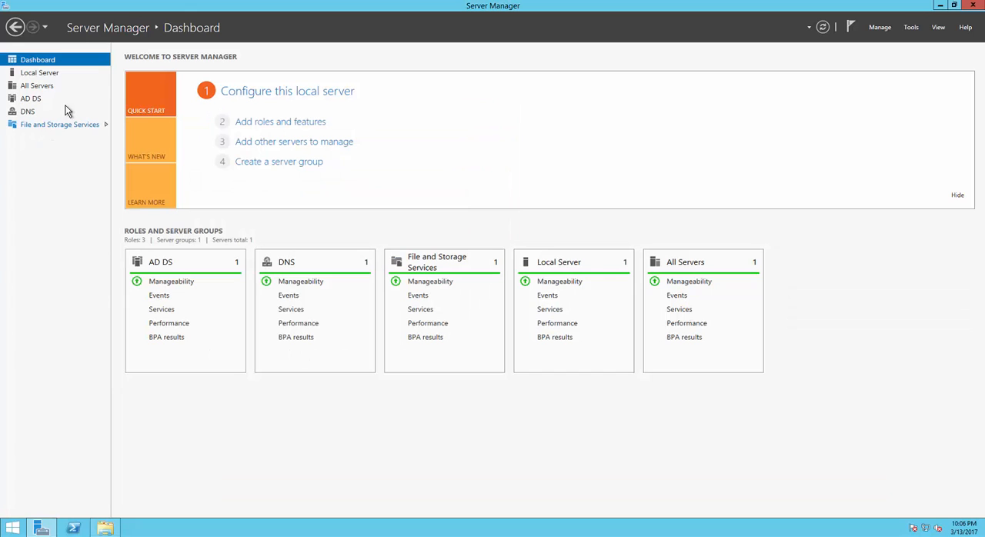
Step: Start a new sync share from the Work Folders page of File and Storage Services
click(68, 127)
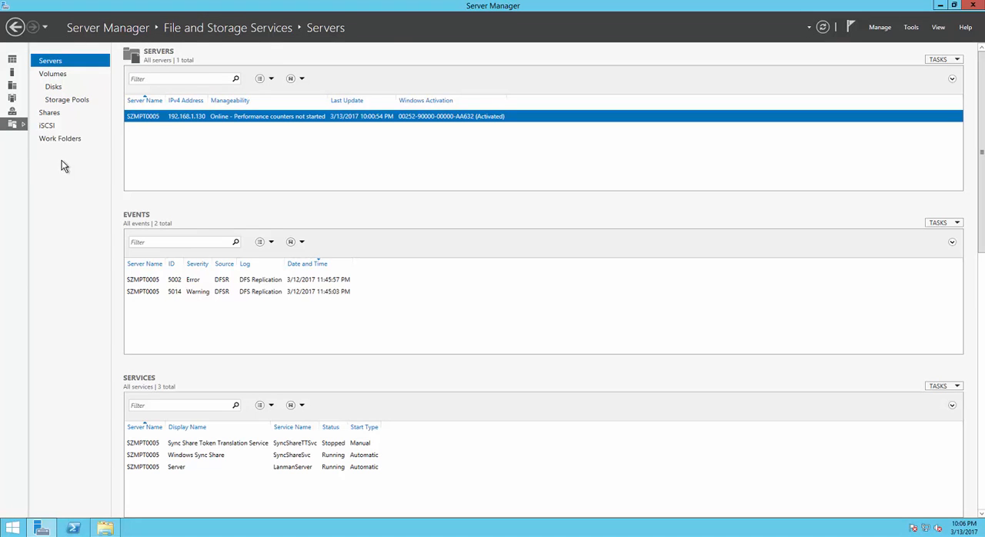
click(65, 140)
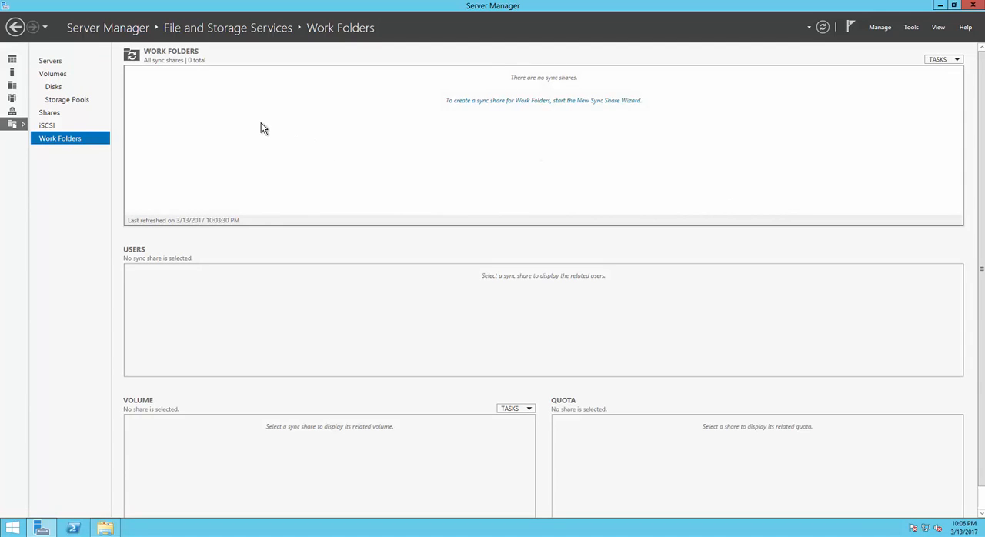
click(948, 61)
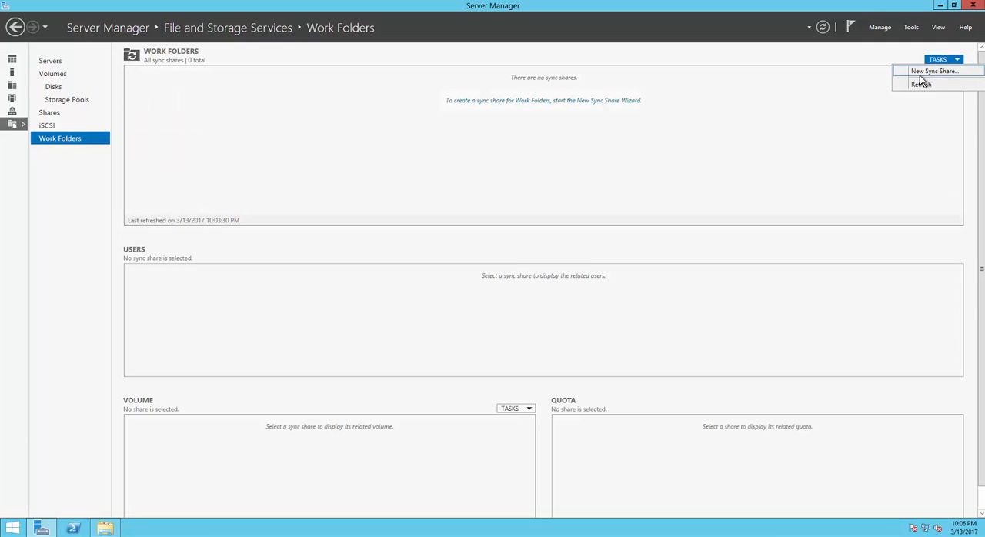
click(935, 70)
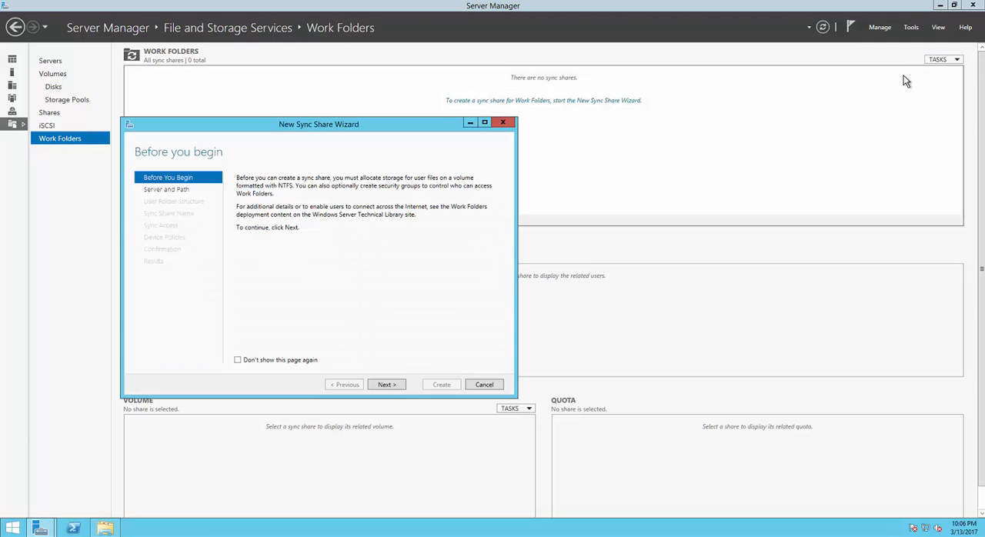
Step: Select the existing file share My_Share_Documents on server SZMPT0005 as the sync share's location
click(391, 384)
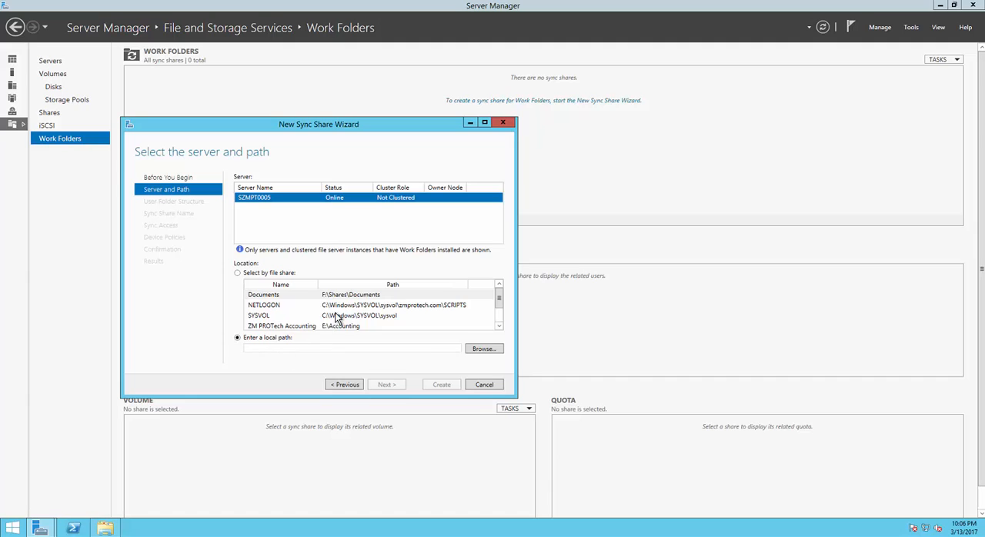
scroll(336, 319, down, 1)
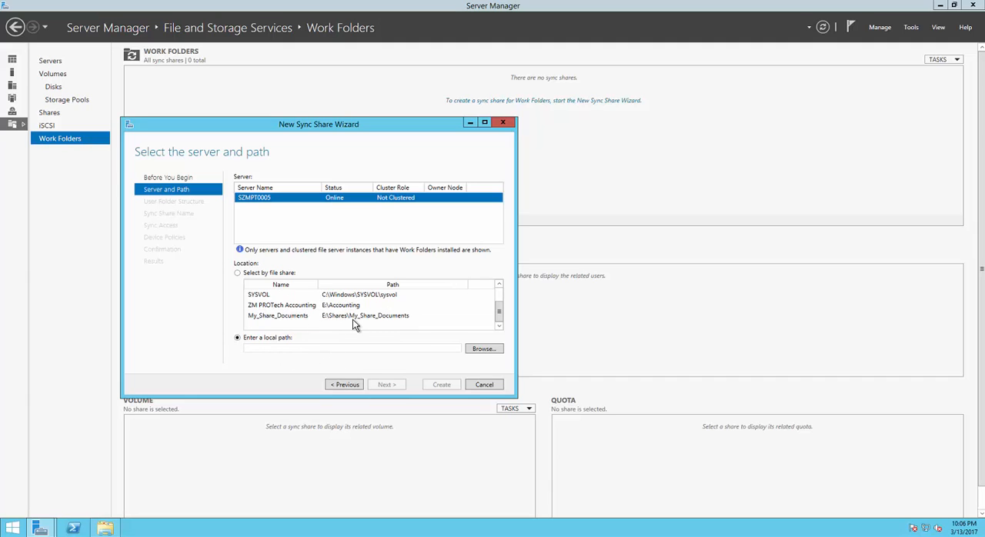
click(271, 316)
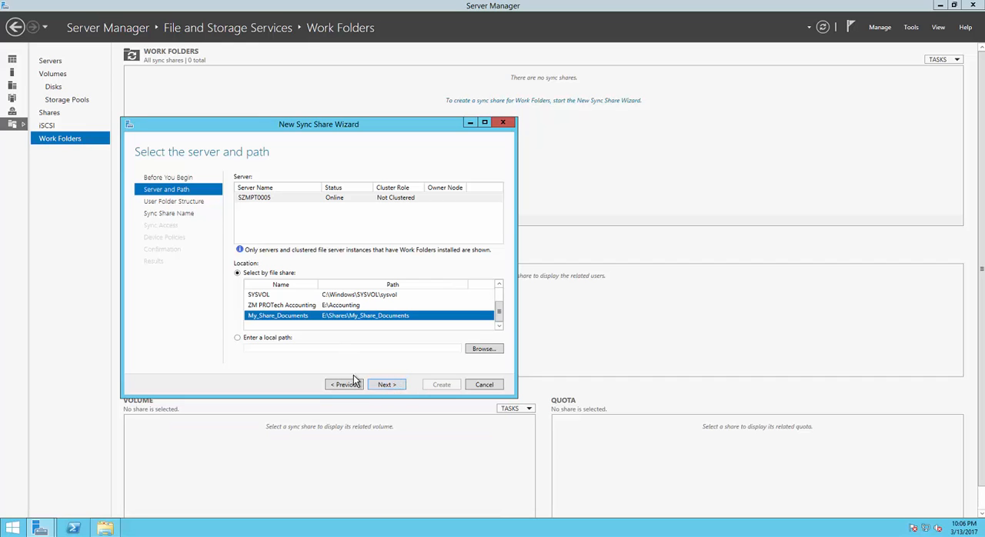
click(389, 386)
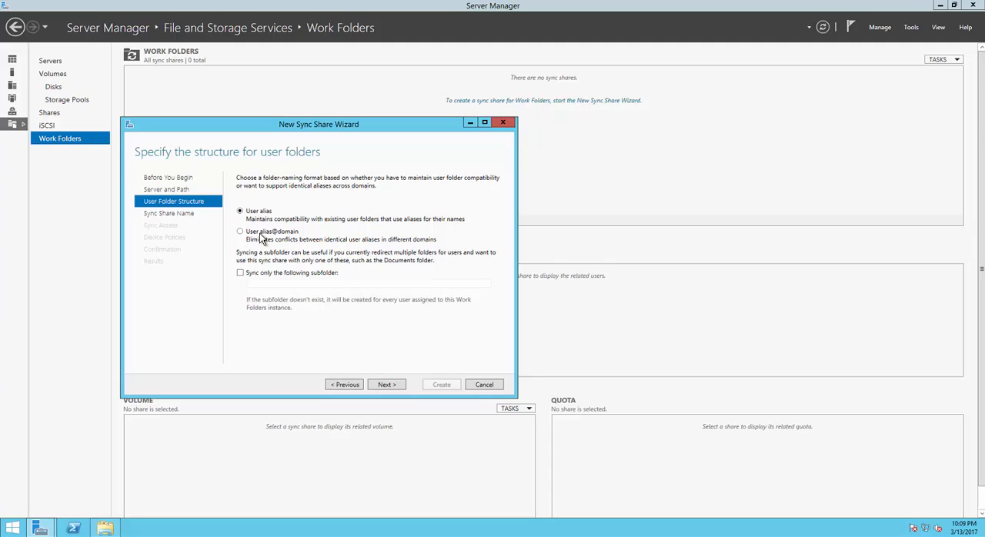
Step: Keep the user alias folder structure and name the sync share My_Share_Documents_Work_Folders
click(381, 385)
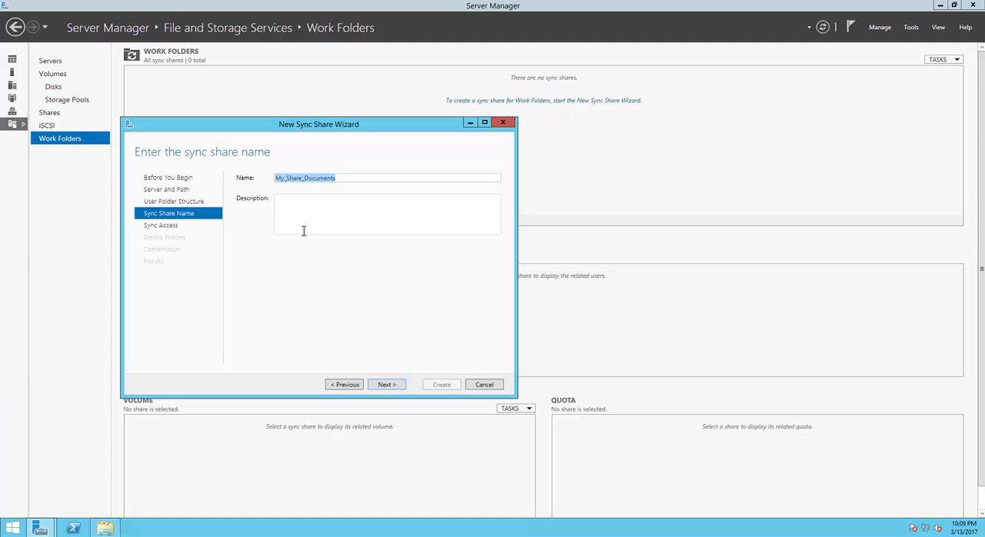
key(End)
text(_Work_Fo)
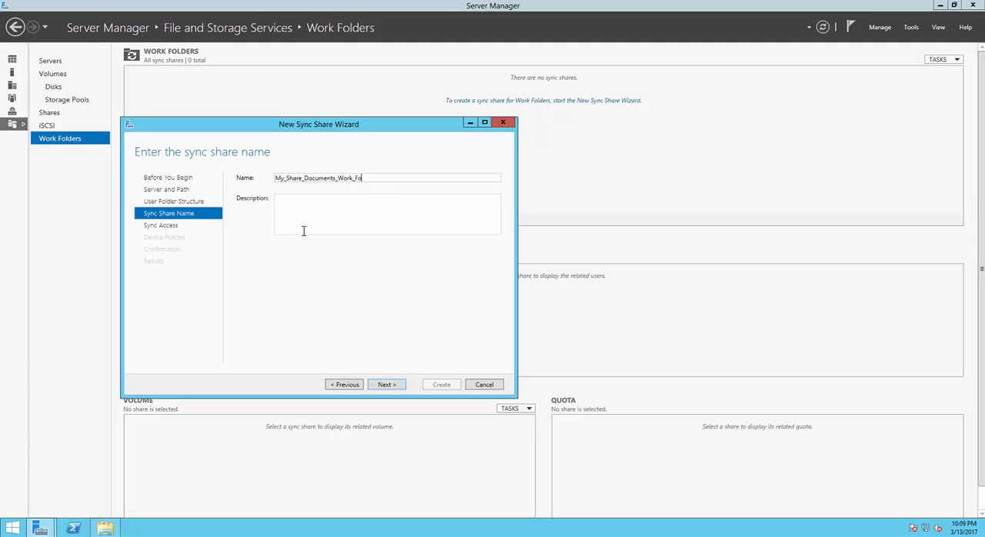
text(lders)
Step: Continue to the sync access settings and open the user or group selection for a new entry
click(385, 385)
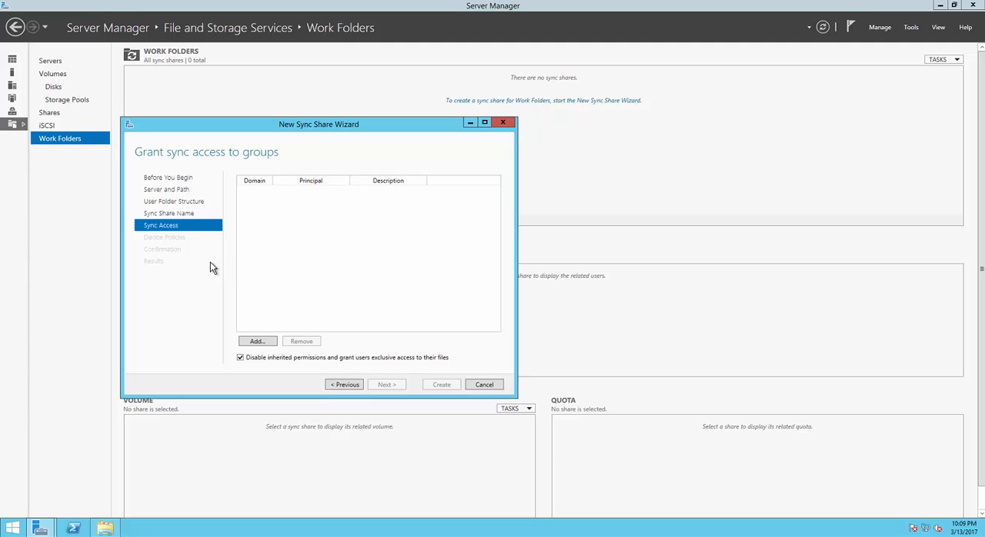
click(256, 342)
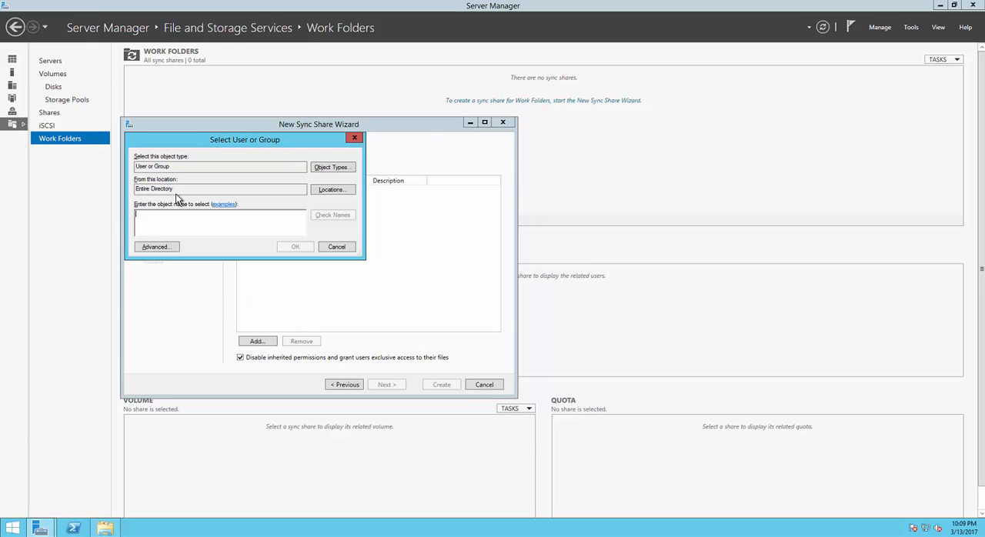
drag(256, 143, 337, 145)
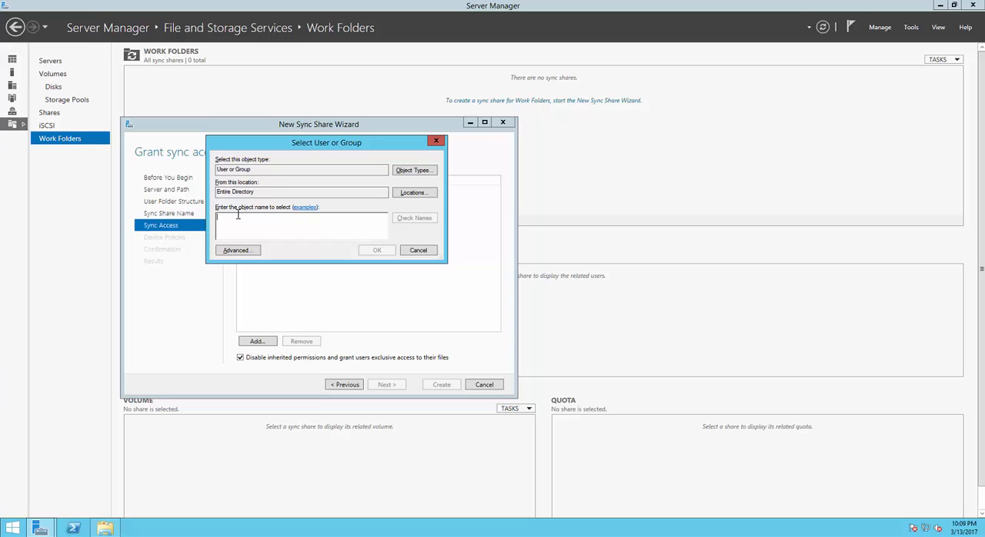
Step: Try to look up the group "doman admins" by name, and clear the entry
text(domain adm)
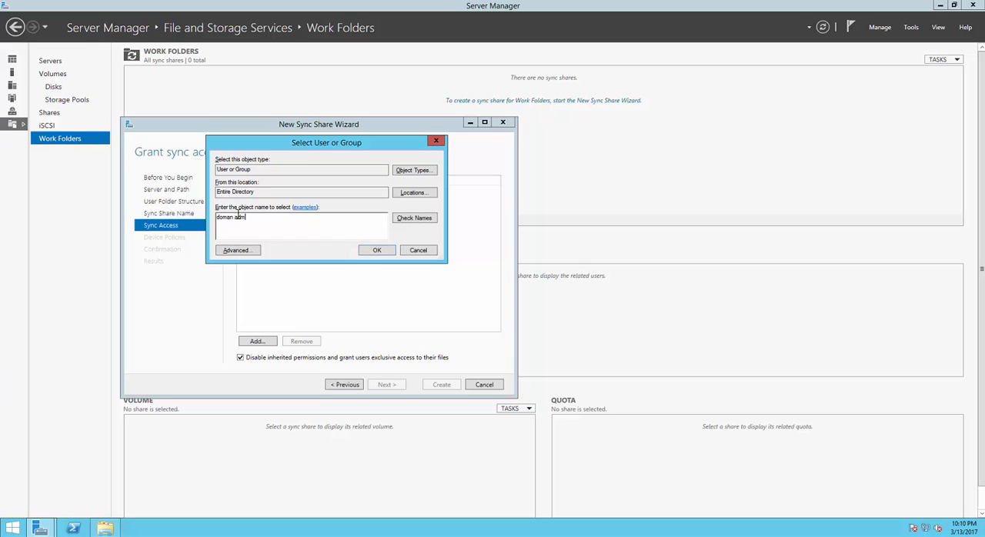
text(ins)
click(407, 220)
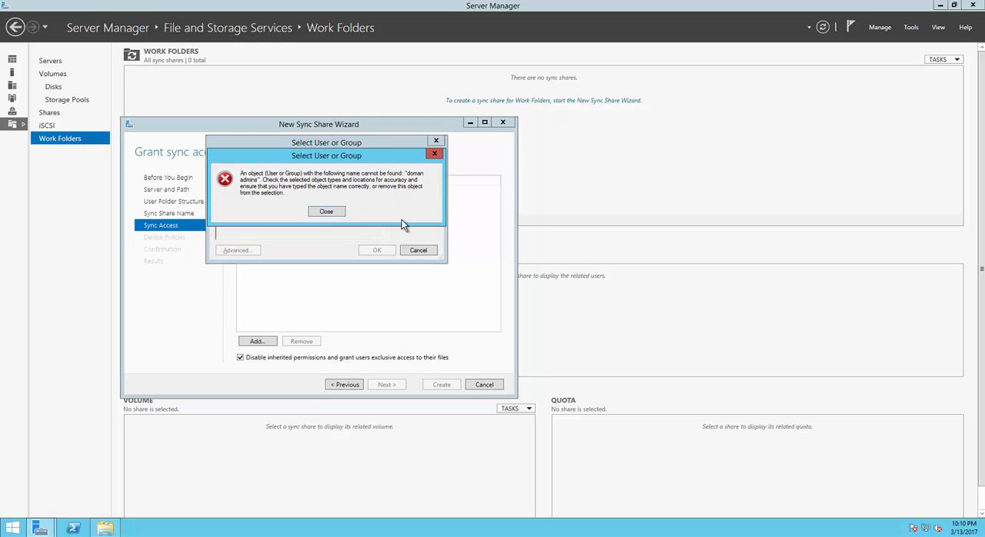
click(320, 213)
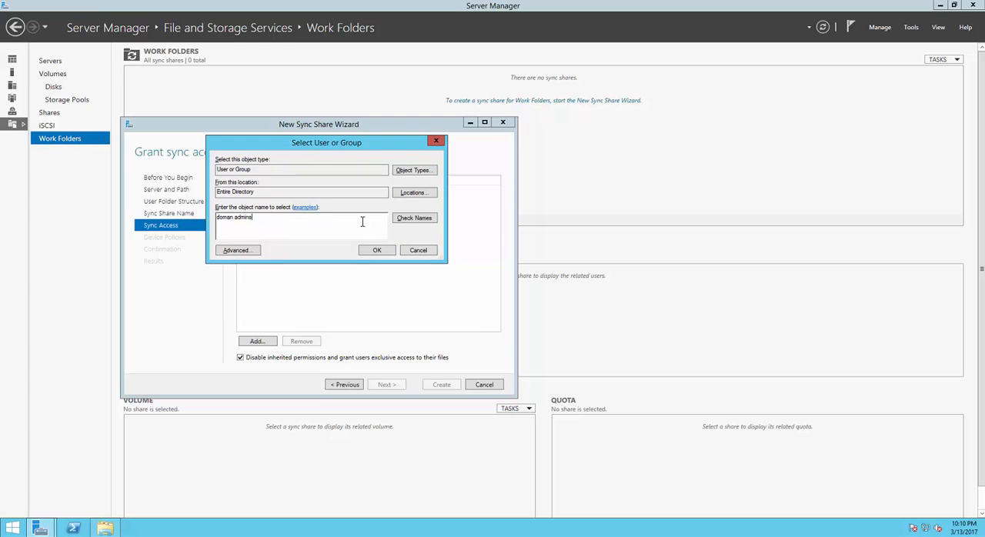
drag(269, 224, 67, 185)
key(BackSpace)
Step: Find the Domain Admins group through an advanced directory search and grant it sync access, widening the Domain column
click(254, 249)
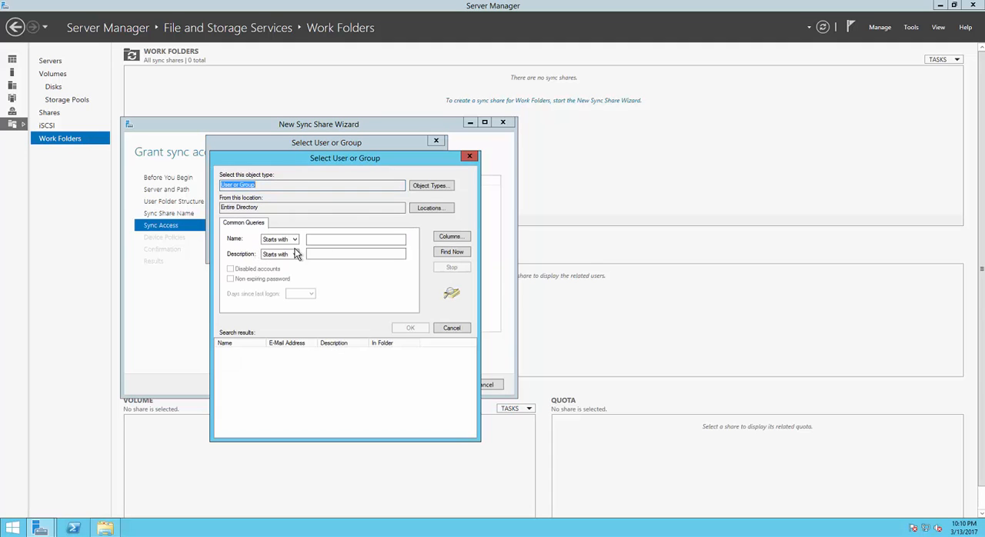
click(452, 253)
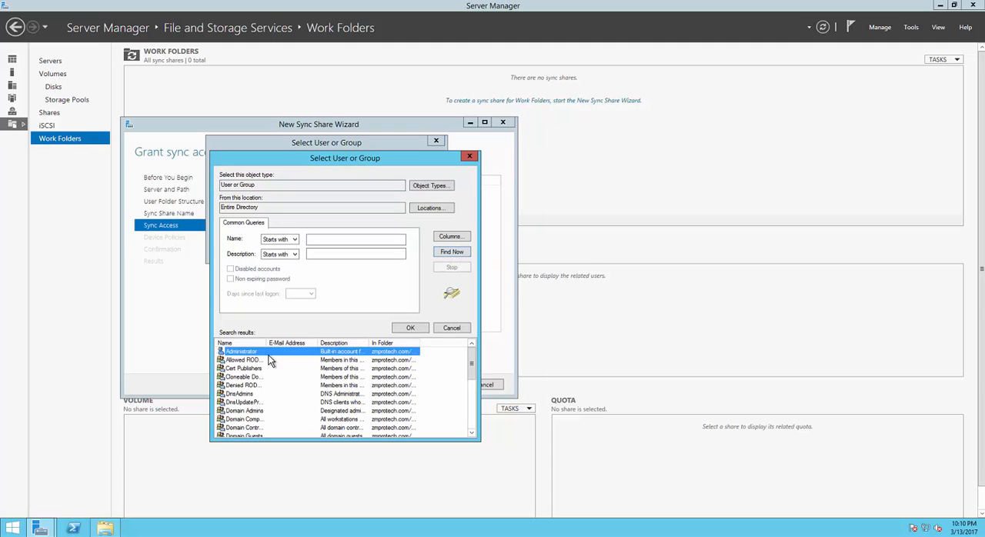
click(241, 377)
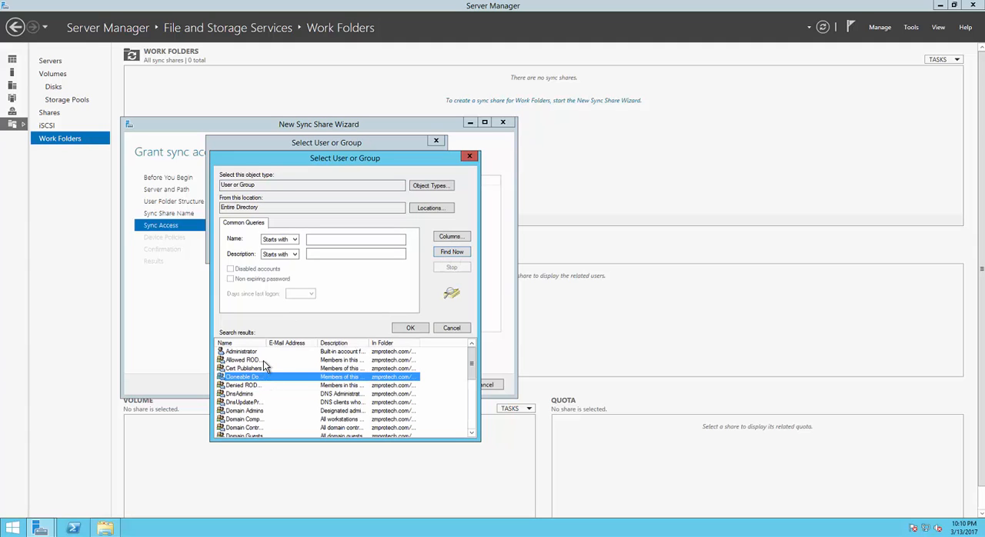
key(Down)
key(Down)
key(Down)
key(Down)
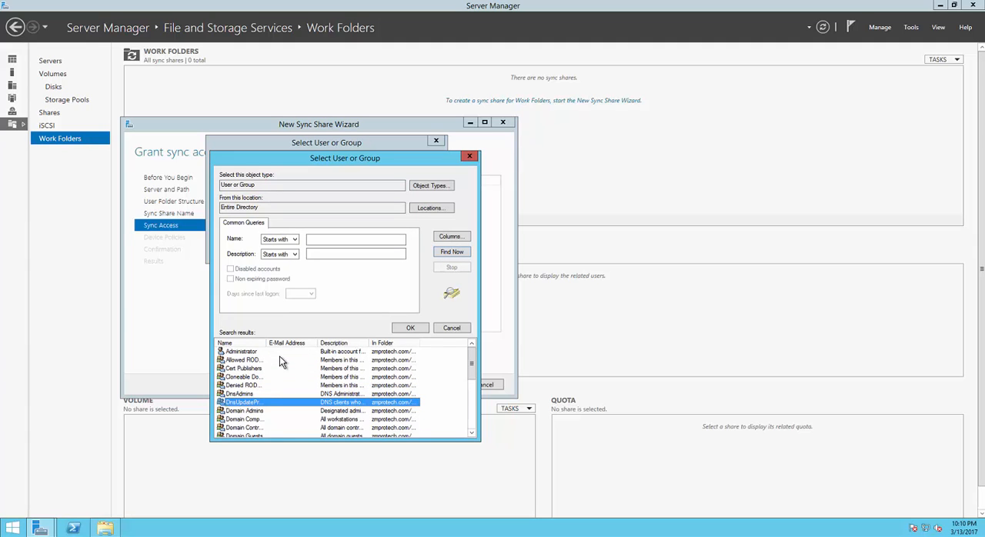
double_click(275, 410)
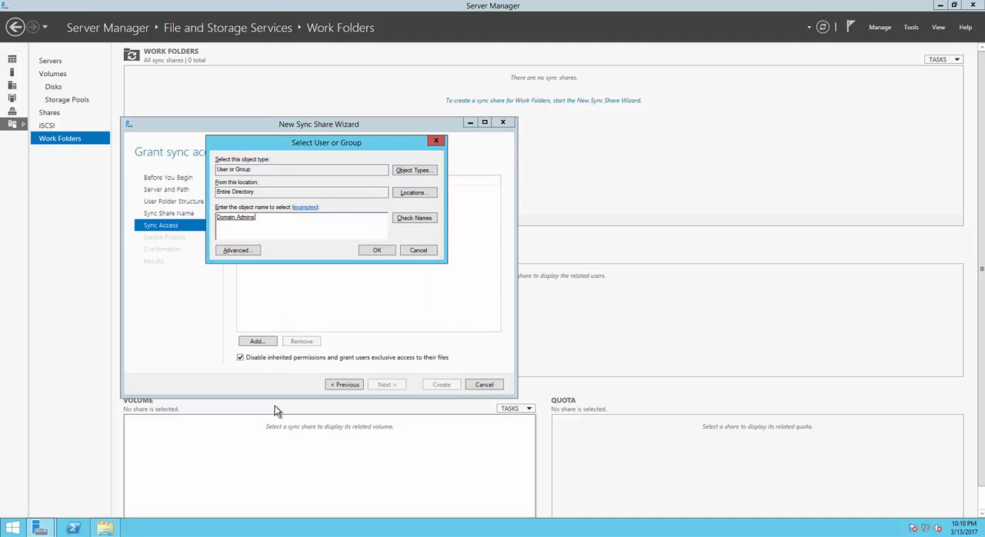
click(378, 251)
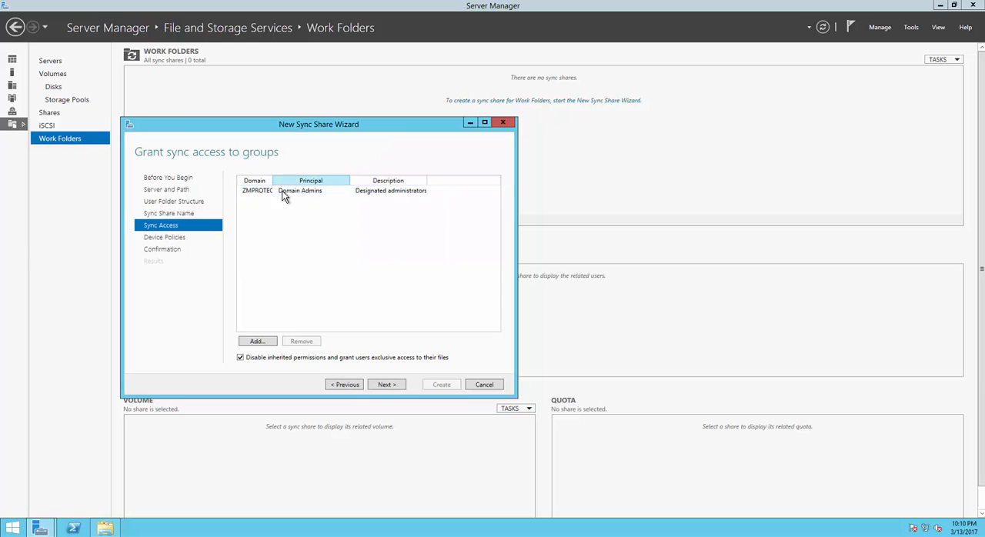
drag(276, 180, 313, 181)
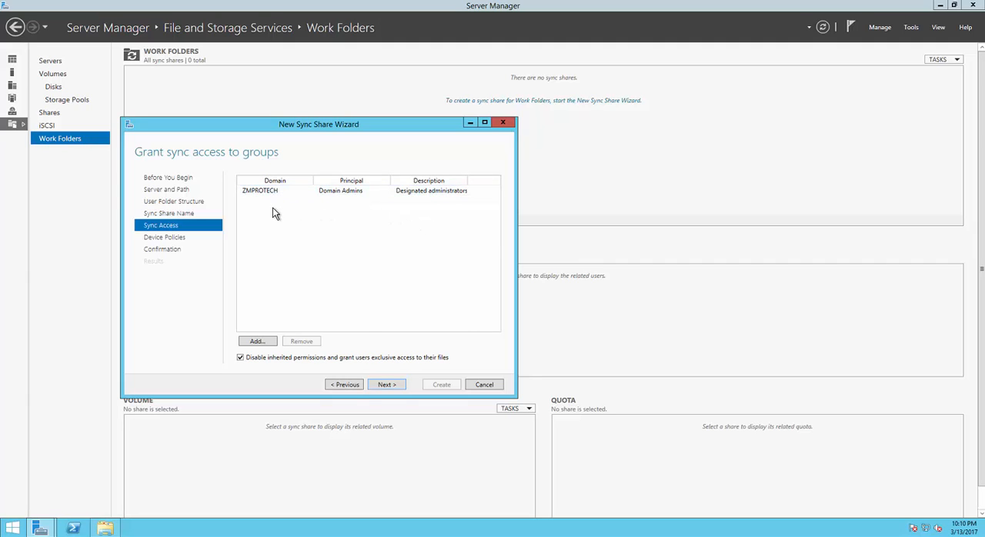
click(343, 193)
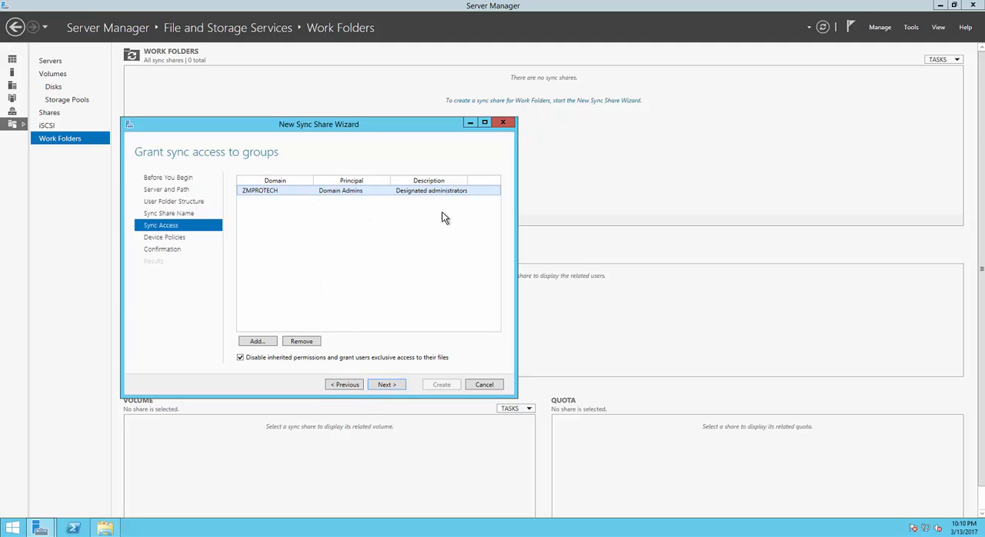
Step: Continue to the device policies and enable Encrypt Work Folders
click(386, 385)
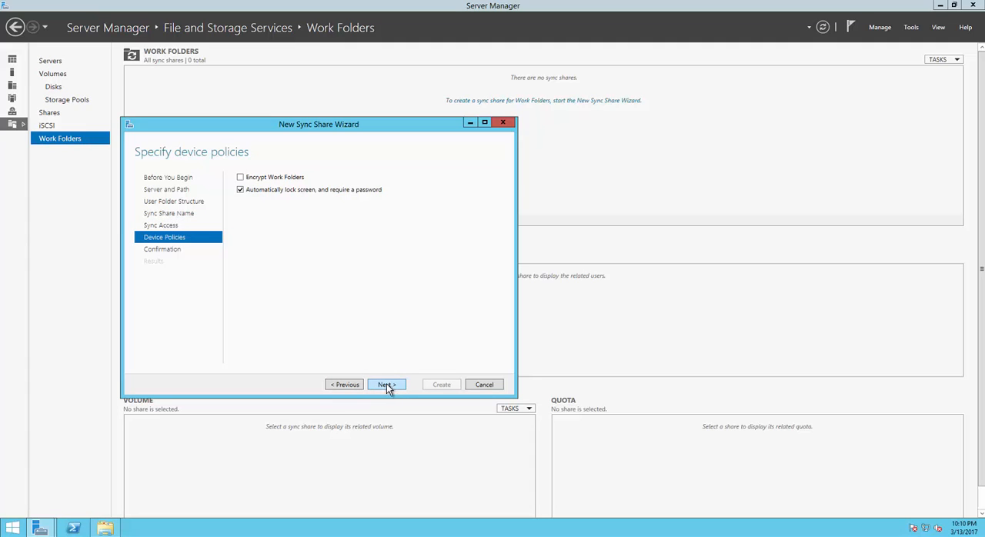
click(241, 180)
drag(314, 124, 371, 134)
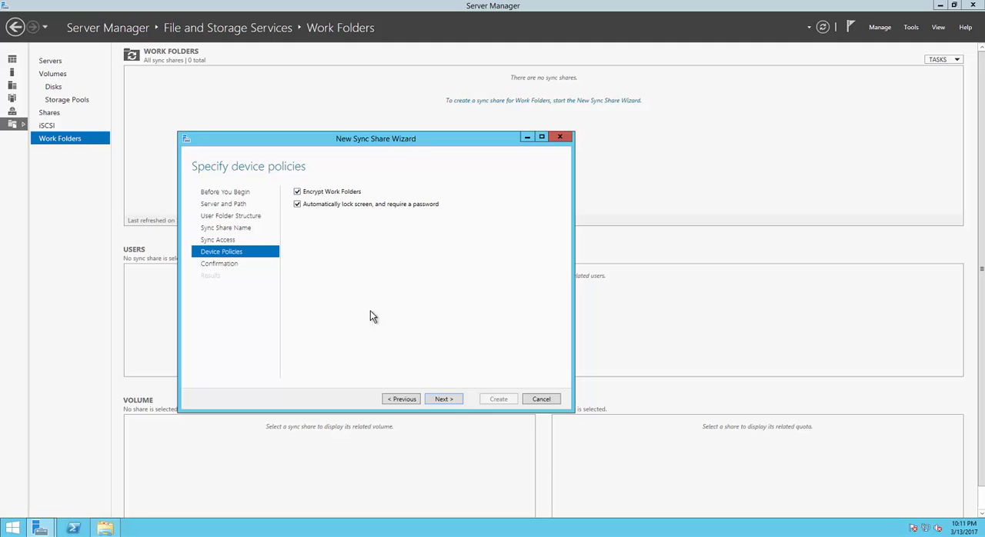
Step: Accept the device policies, create the My_Share_Documents_Work_Folders sync share from the confirmed settings, and close the wizard
click(443, 399)
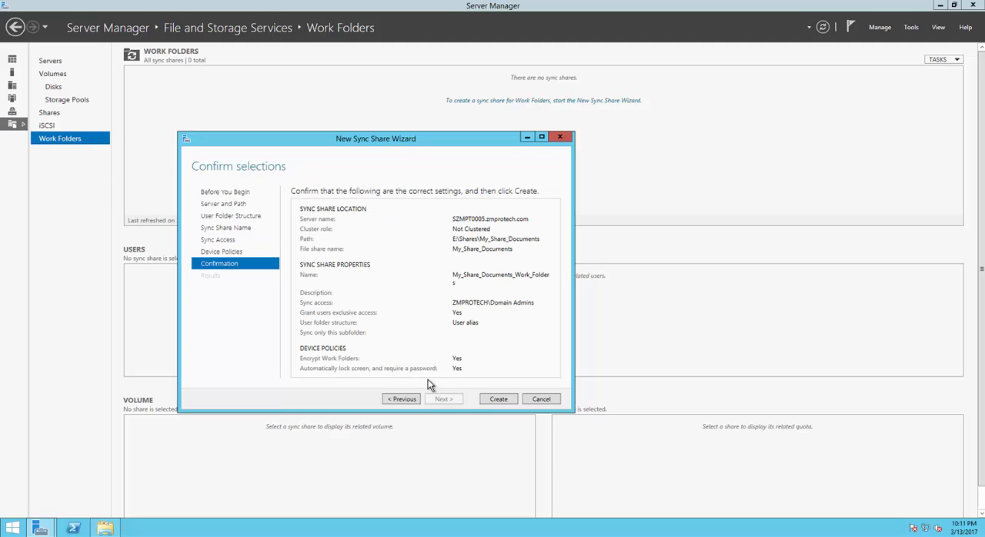
click(508, 401)
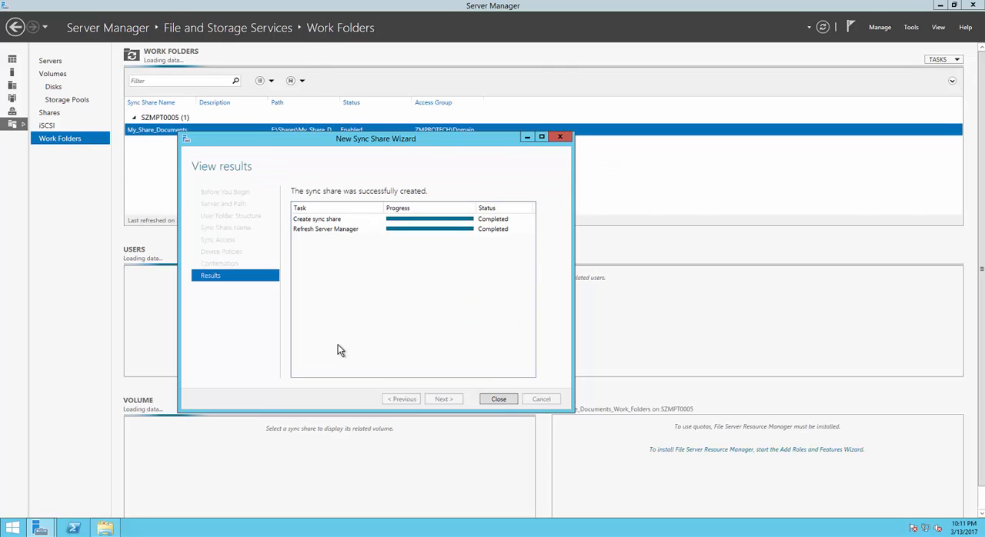
click(499, 399)
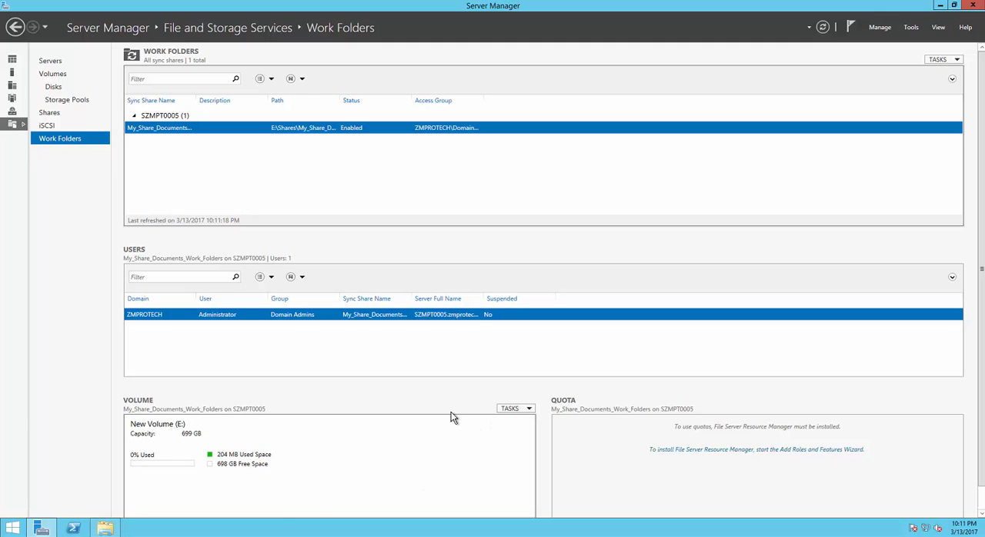
click(105, 528)
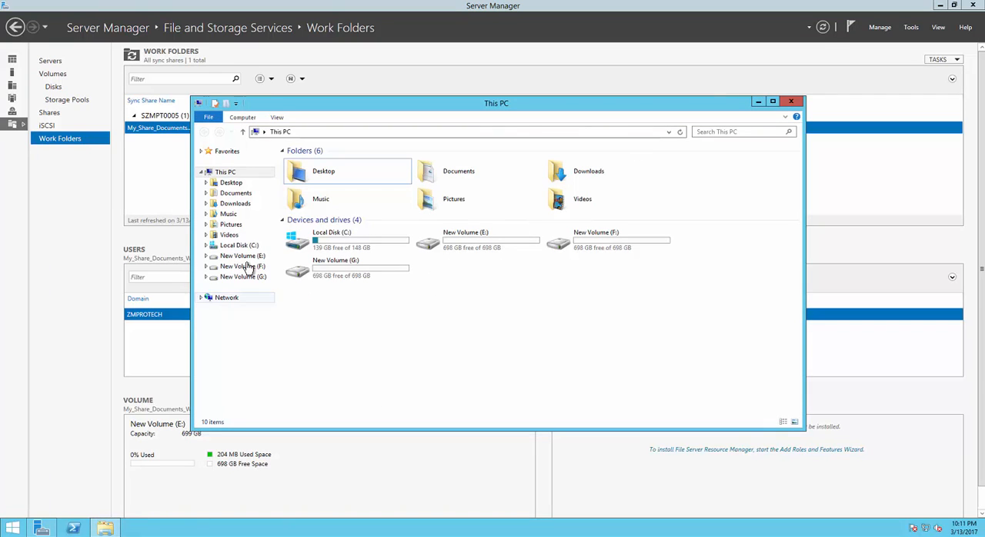
click(679, 132)
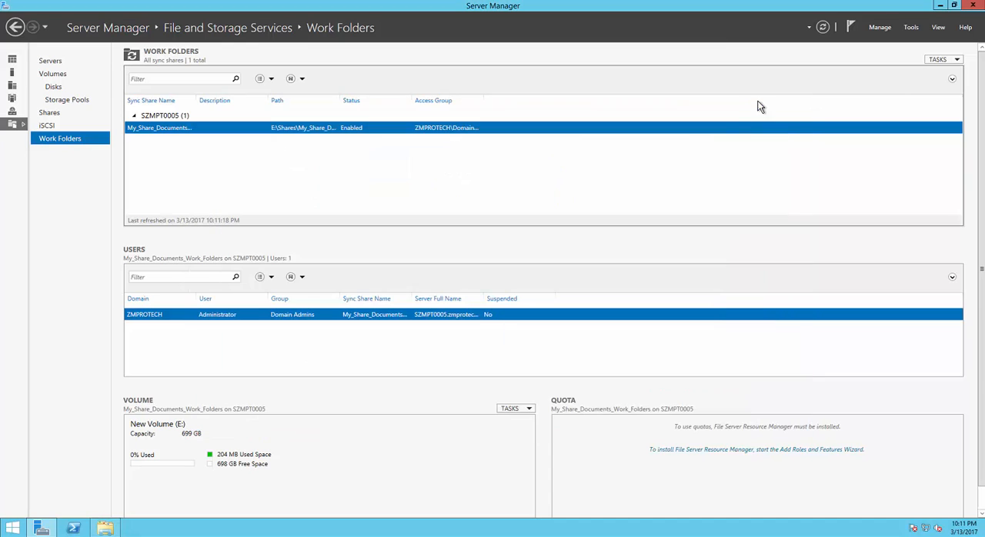
click(757, 101)
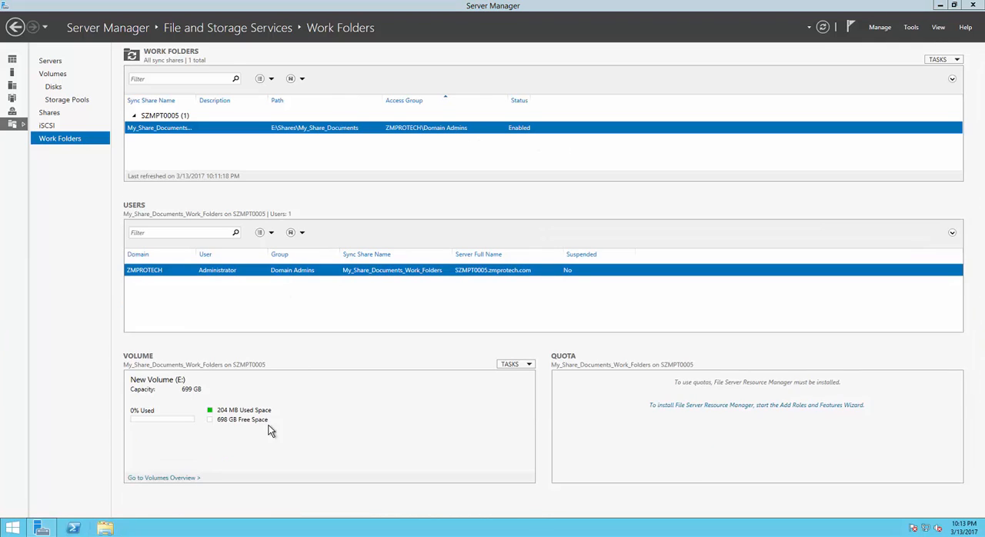
Step: Switch to File Explorer and examine the Metadata folder under SyncShareState\My_Share_Documents_Work_Folders on New Volume (E:)
click(106, 529)
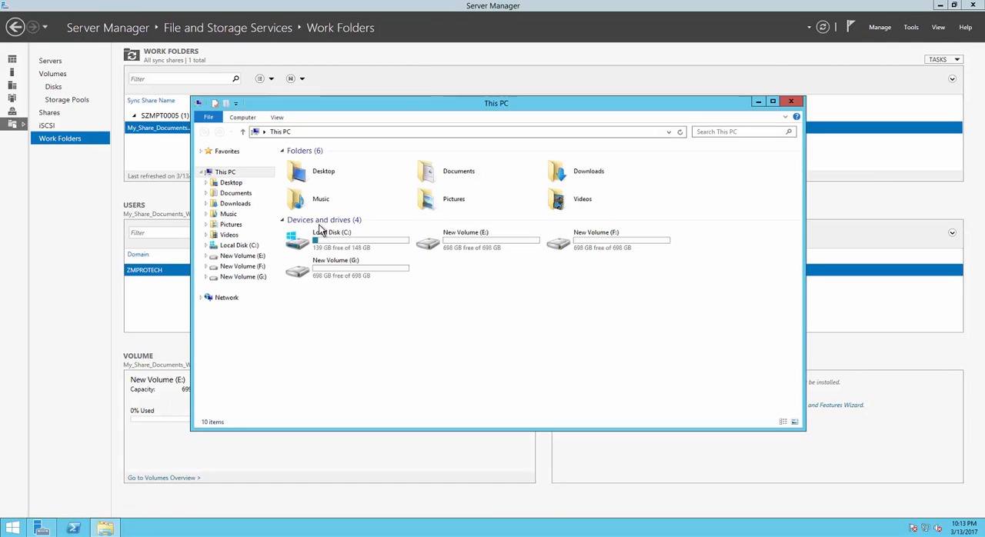
double_click(476, 244)
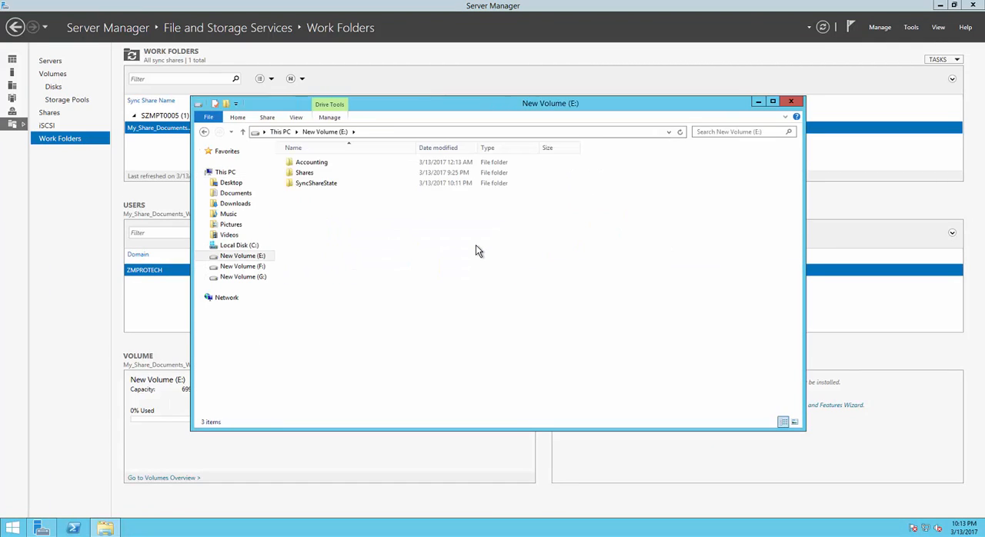
double_click(326, 185)
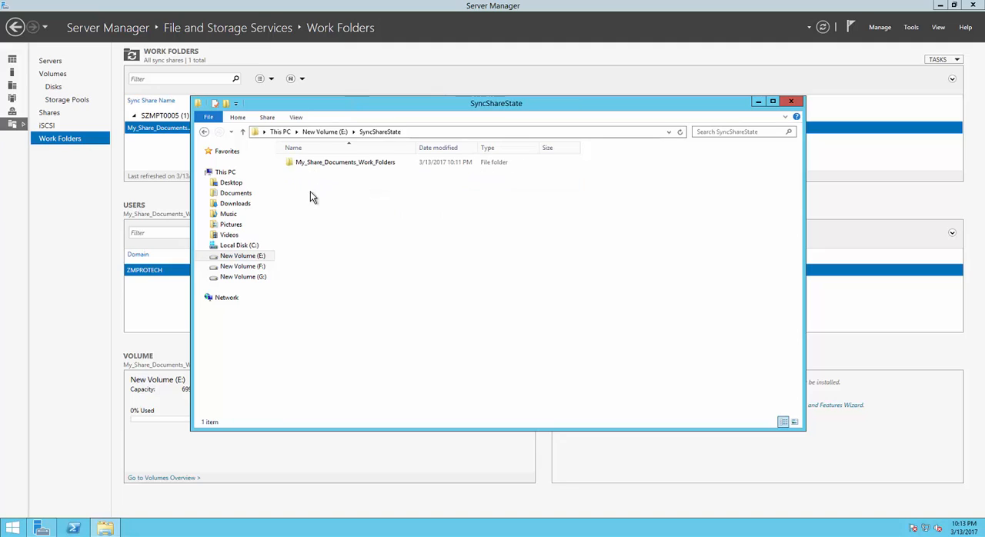
double_click(384, 164)
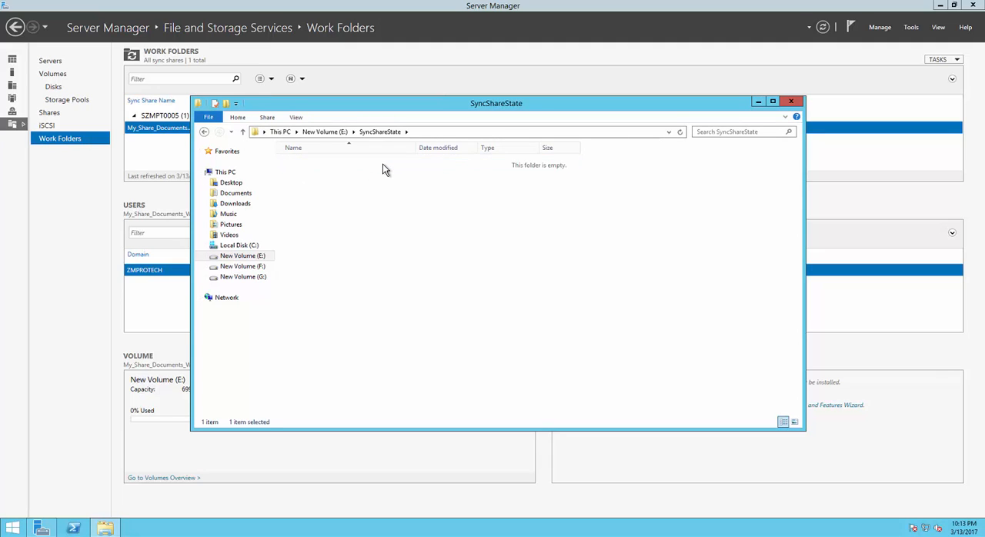
double_click(303, 163)
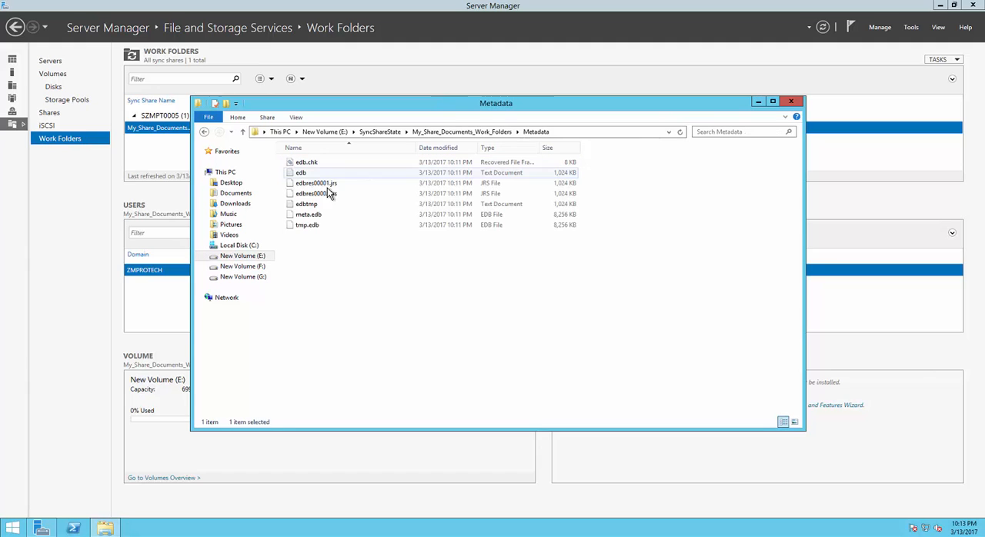
Step: Return to the root of New Volume (E:) and examine the contents of the Accounting folder and of My_Share_Documents inside Shares
click(384, 131)
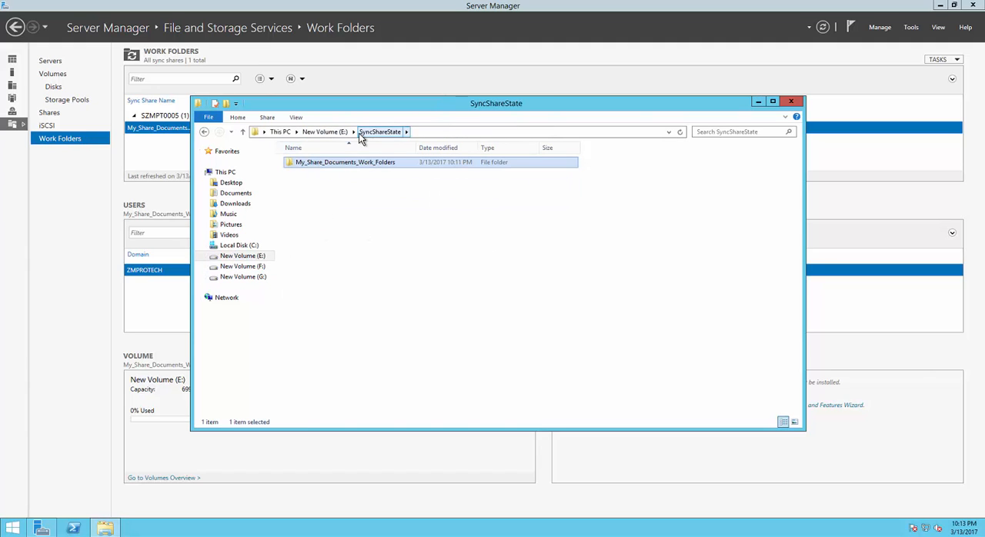
click(332, 132)
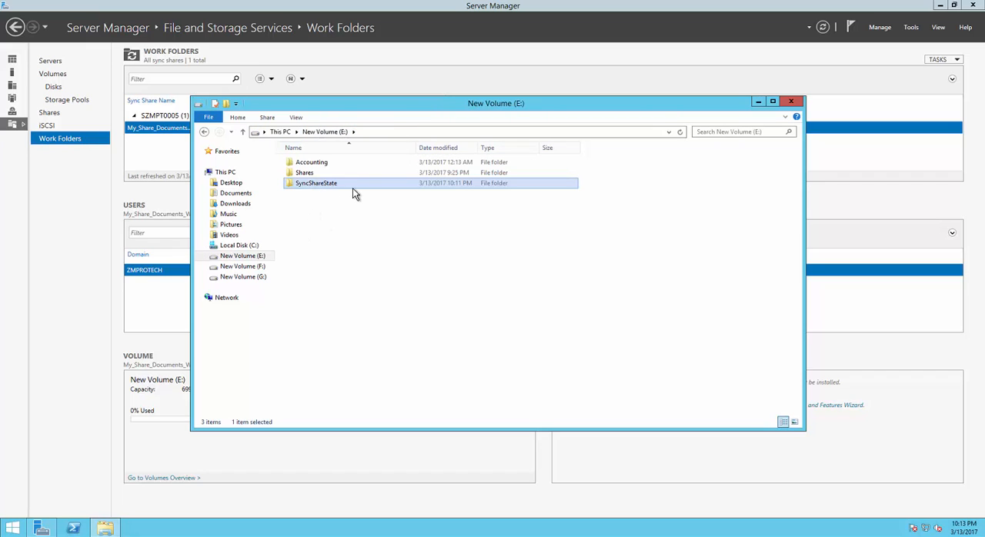
double_click(323, 163)
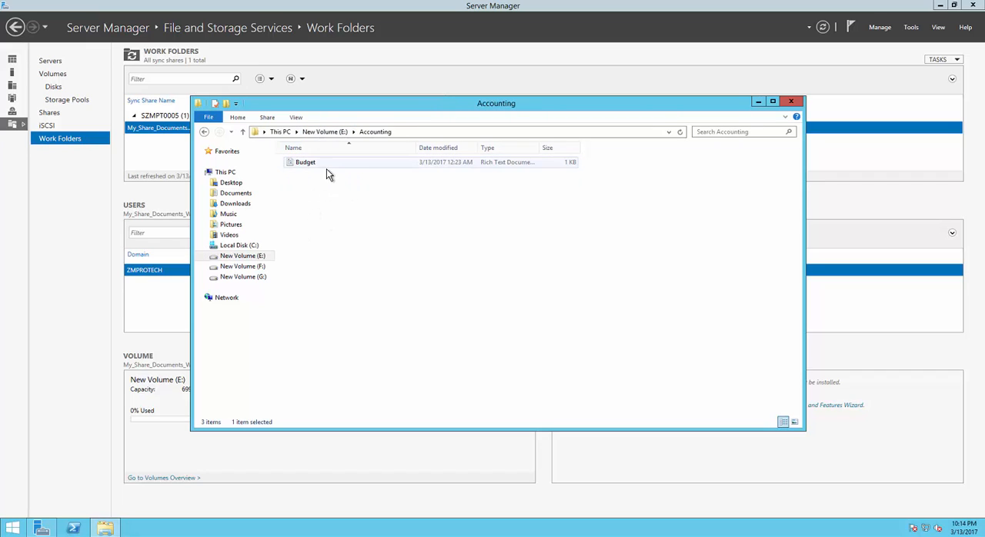
click(333, 133)
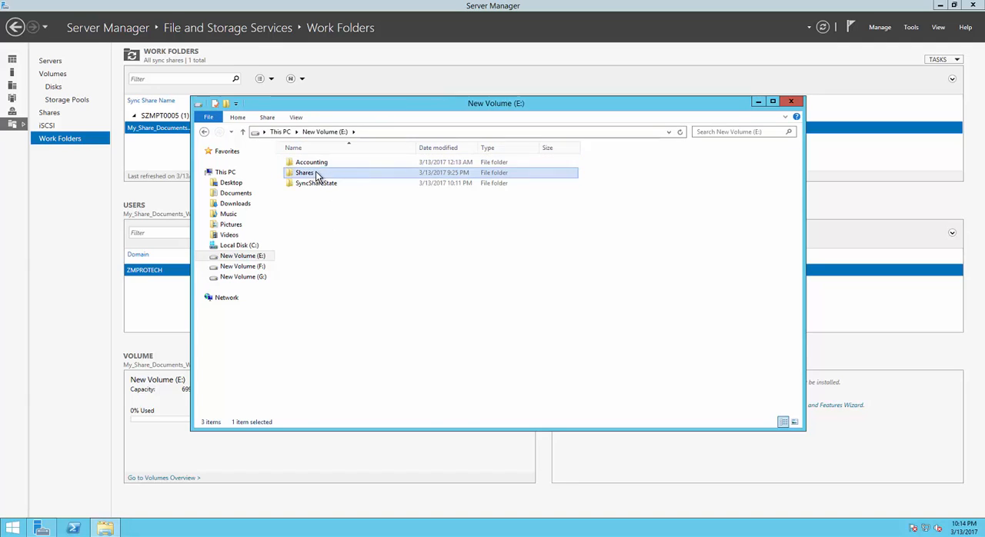
double_click(319, 171)
double_click(317, 163)
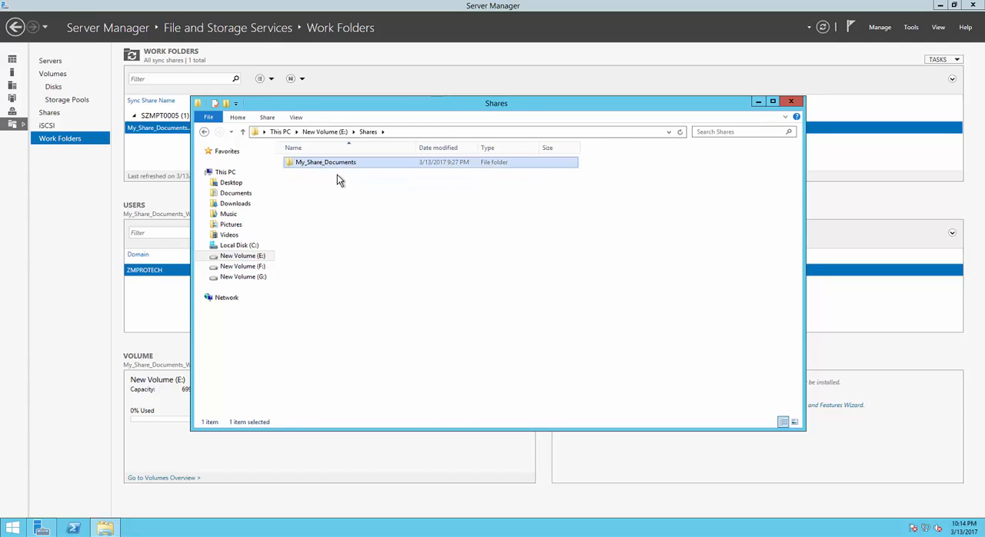